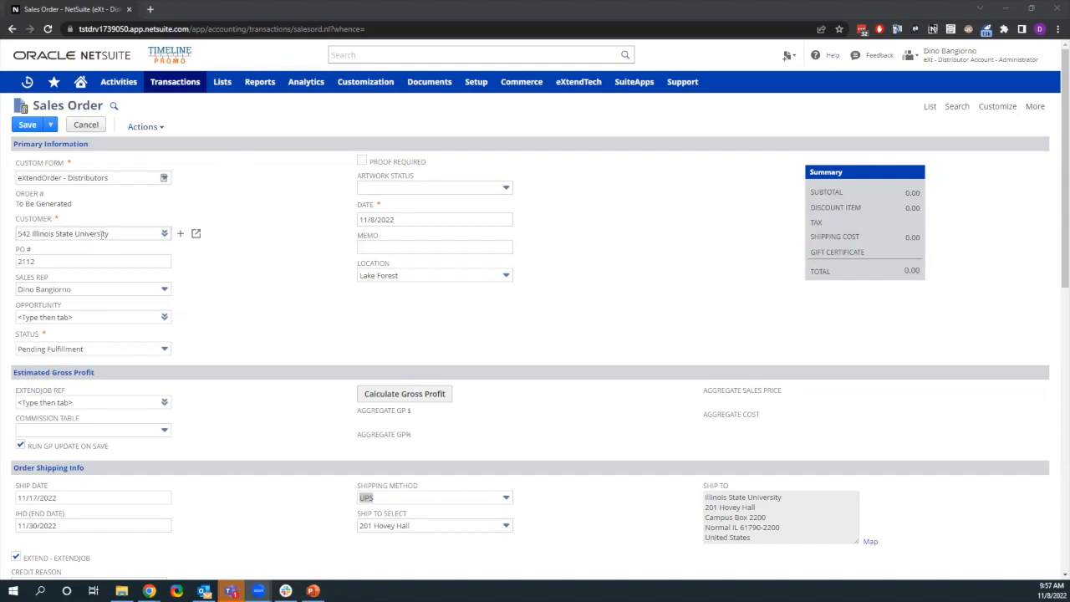
Step: Add an item to the order's decoration configuration, searching for 7125 and choosing the 7125-WHITE WITH RED mug
{"action": "scroll", "coordinate": [102, 235], "scroll_direction": "down", "scroll_amount": 1}
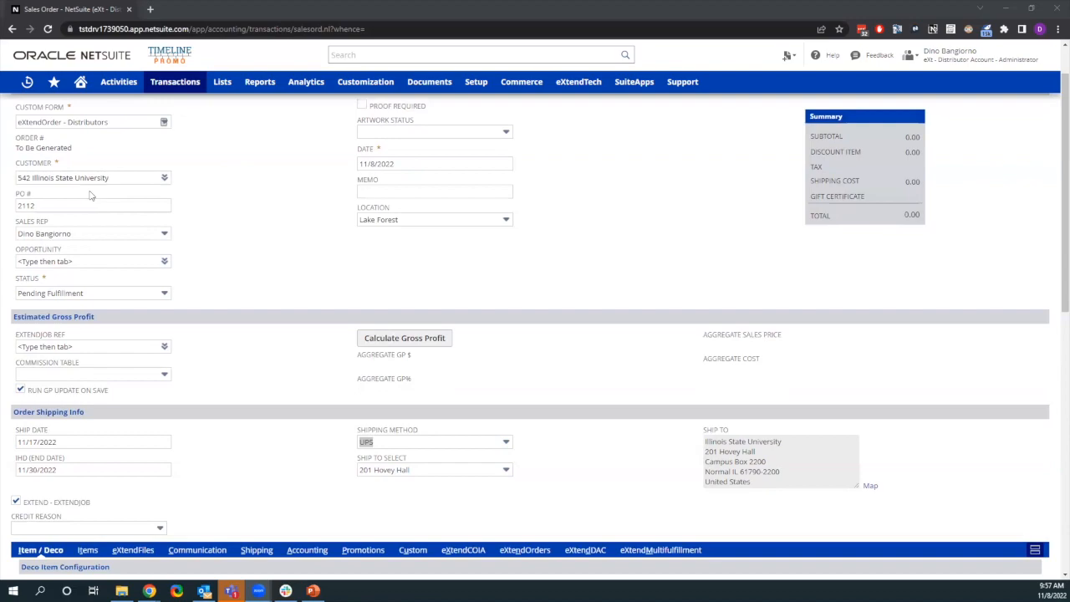
{"action": "scroll", "coordinate": [91, 194], "scroll_direction": "down", "scroll_amount": 4}
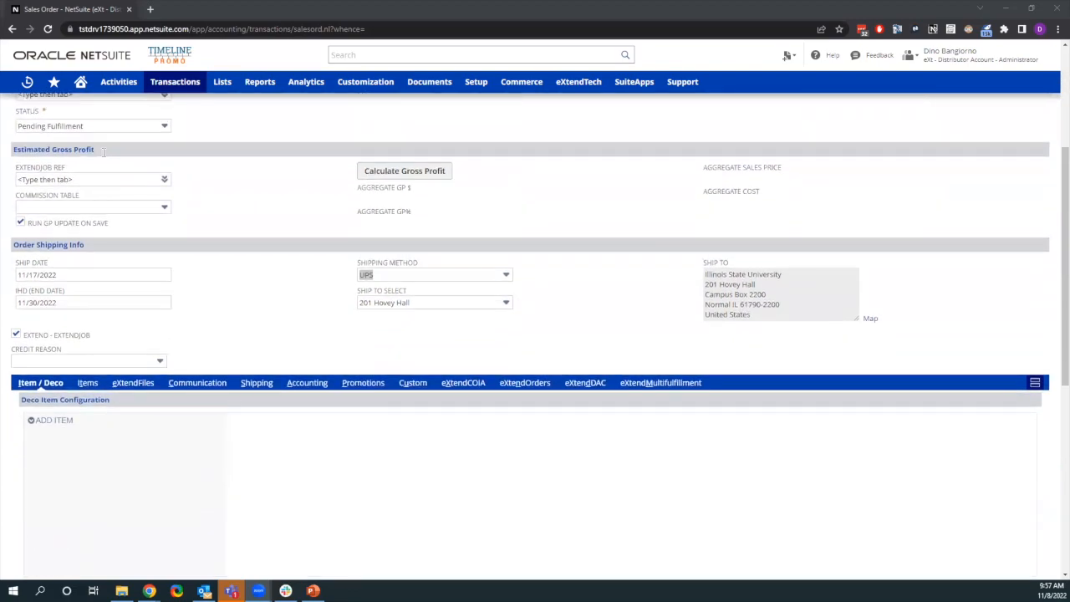
{"action": "scroll", "coordinate": [91, 222], "scroll_direction": "down", "scroll_amount": 1}
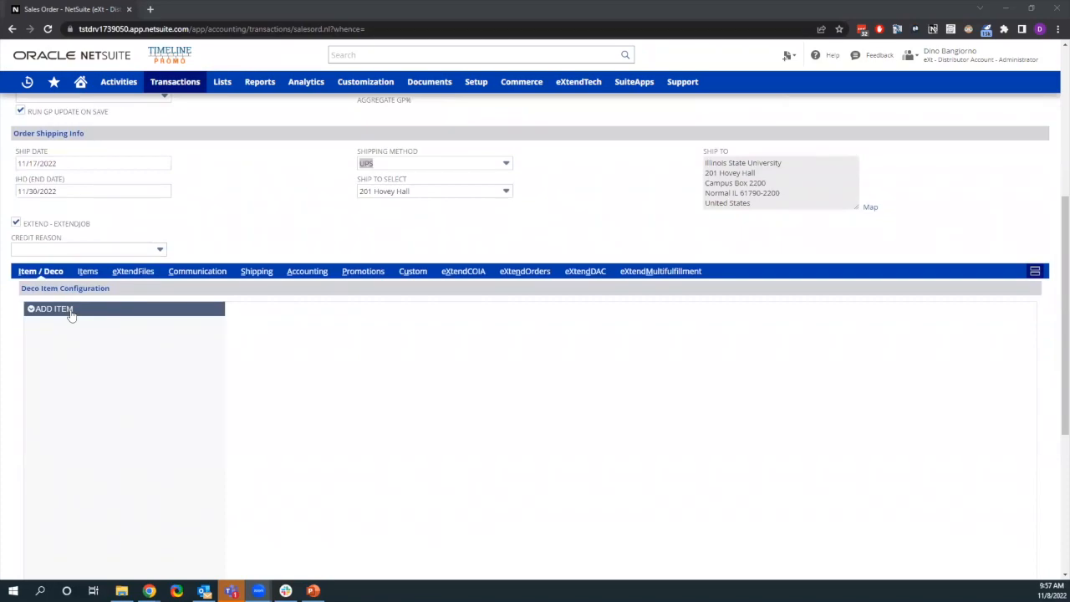
{"action": "left_click", "coordinate": [71, 311]}
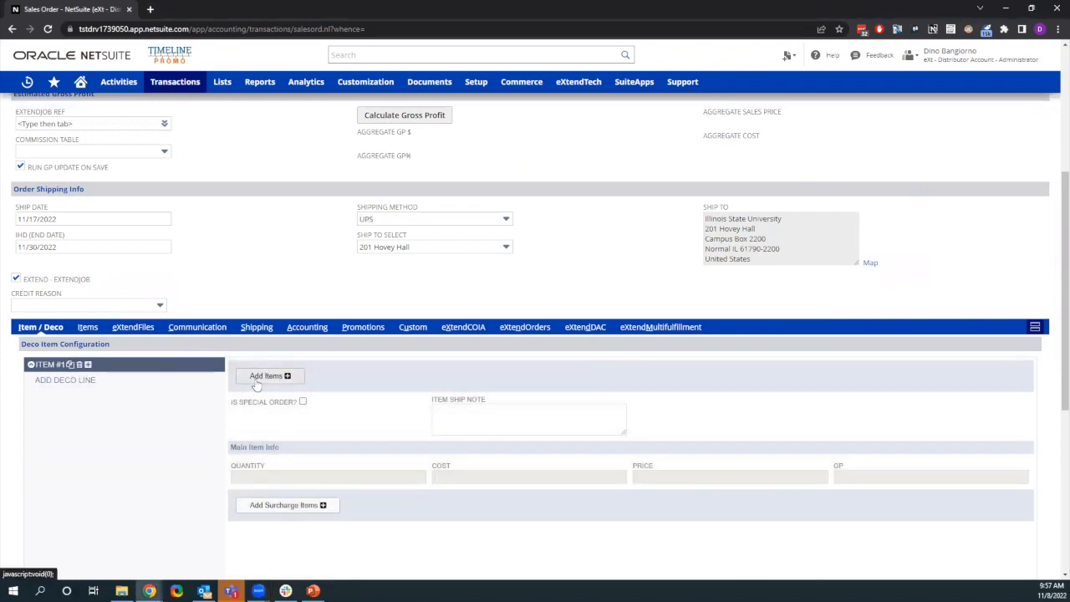
{"action": "left_click", "coordinate": [256, 381]}
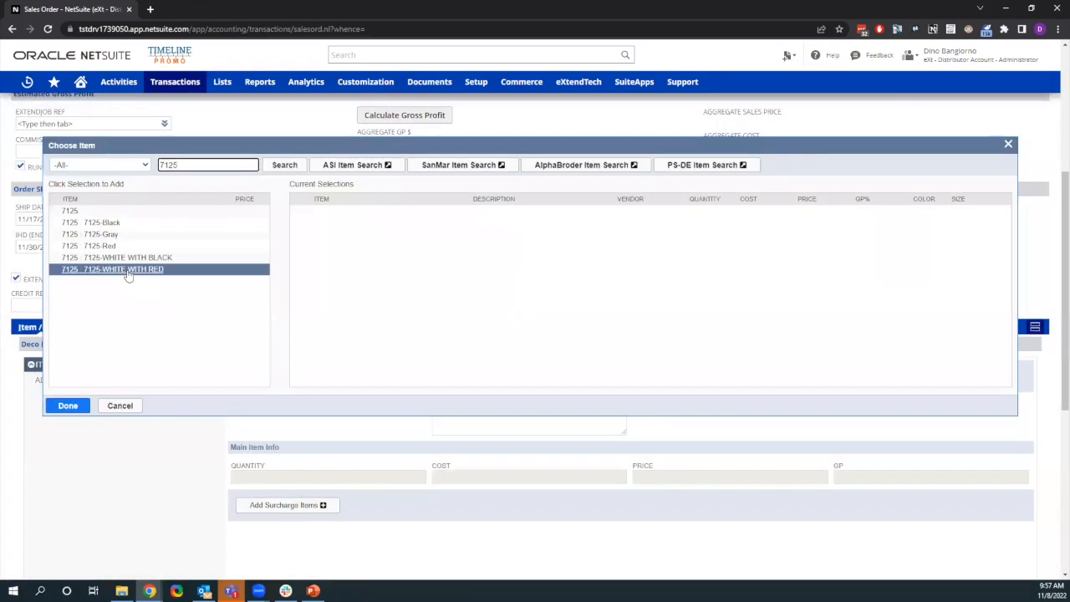
{"action": "left_click", "coordinate": [127, 272]}
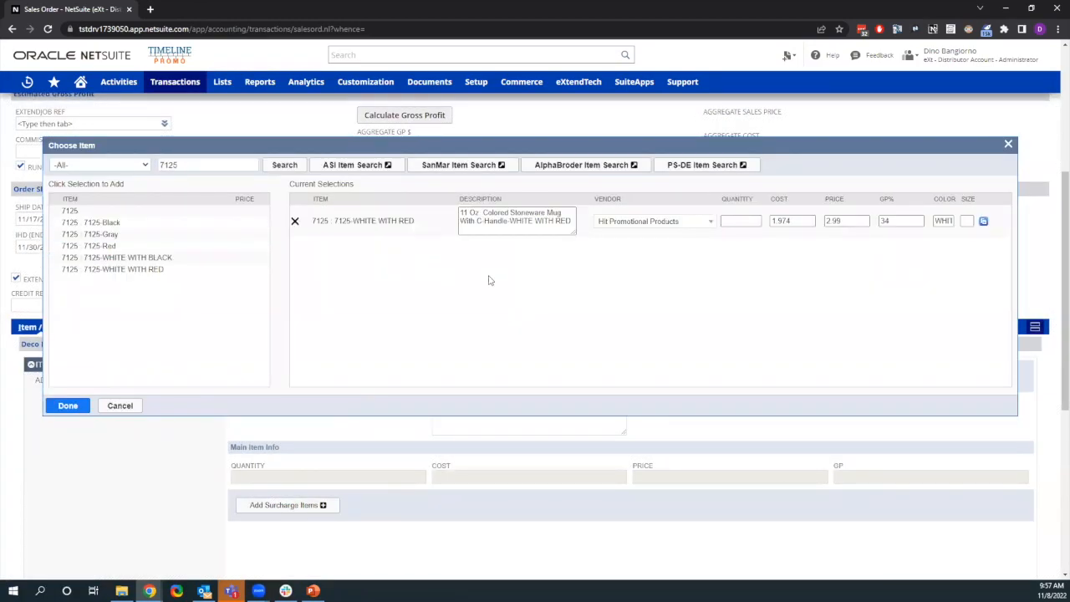
Step: Set the mug's quantity to 500 and its gross profit to 40 percent, and accept the item selection
{"action": "left_click", "coordinate": [732, 221]}
{"action": "type", "text": "500"}
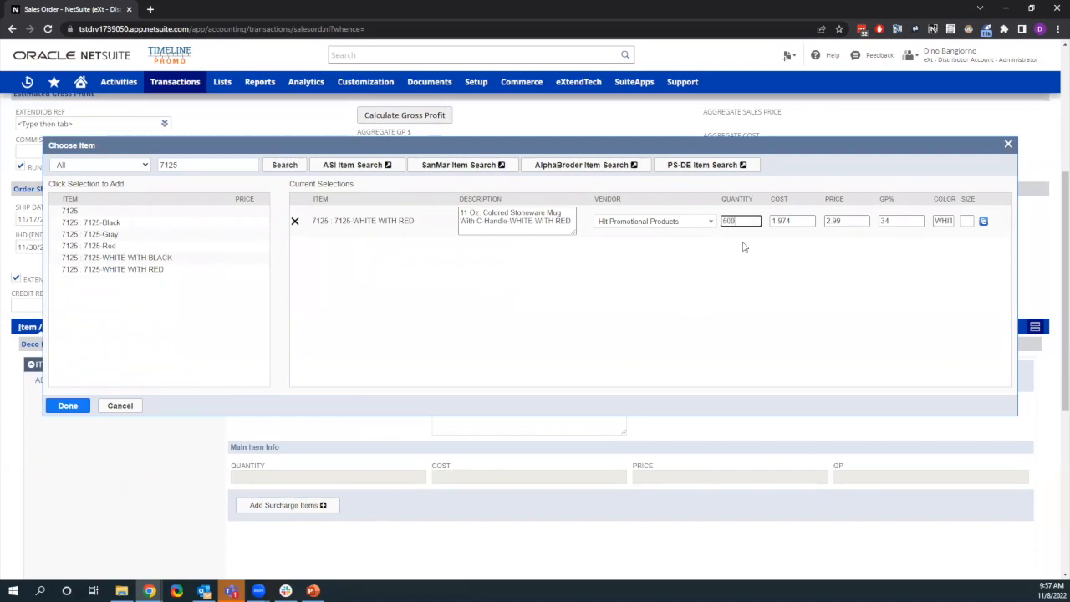
{"action": "key", "text": "Tab"}
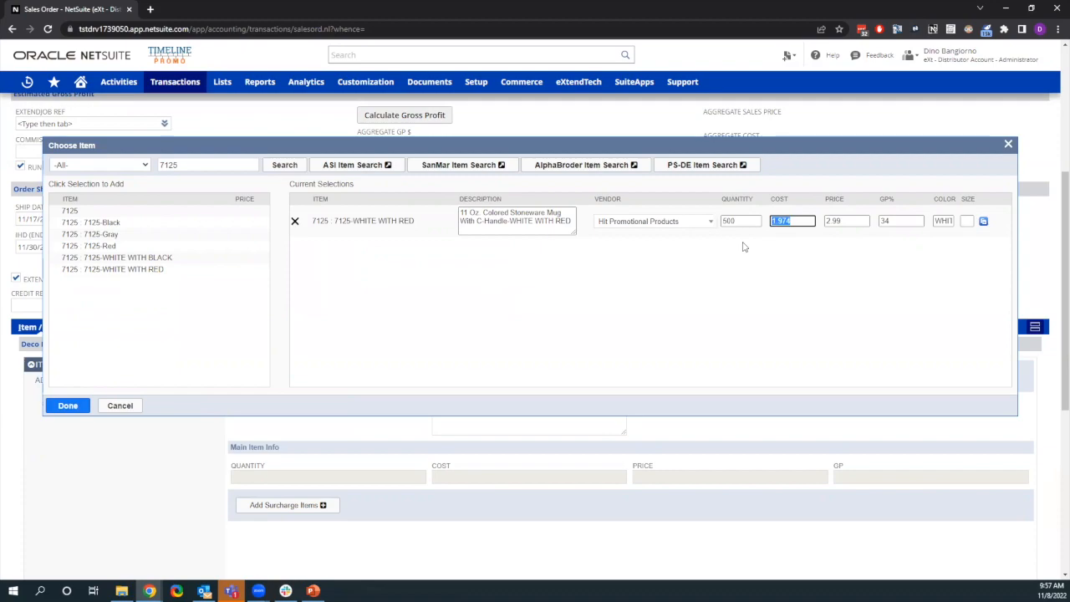
{"action": "left_click", "coordinate": [893, 221]}
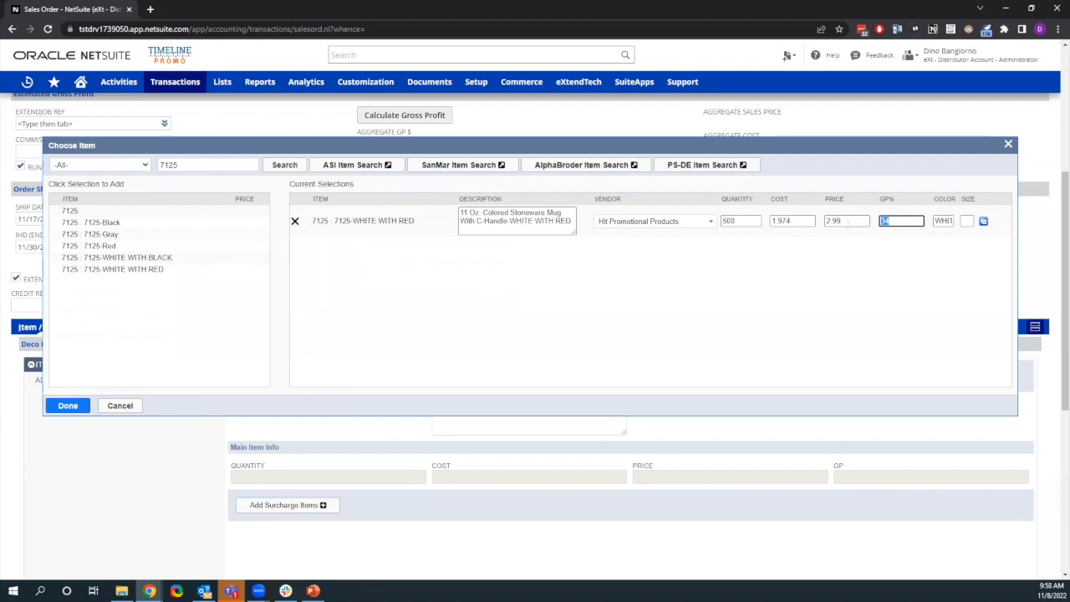
{"action": "type", "text": "40"}
{"action": "key", "text": "Tab"}
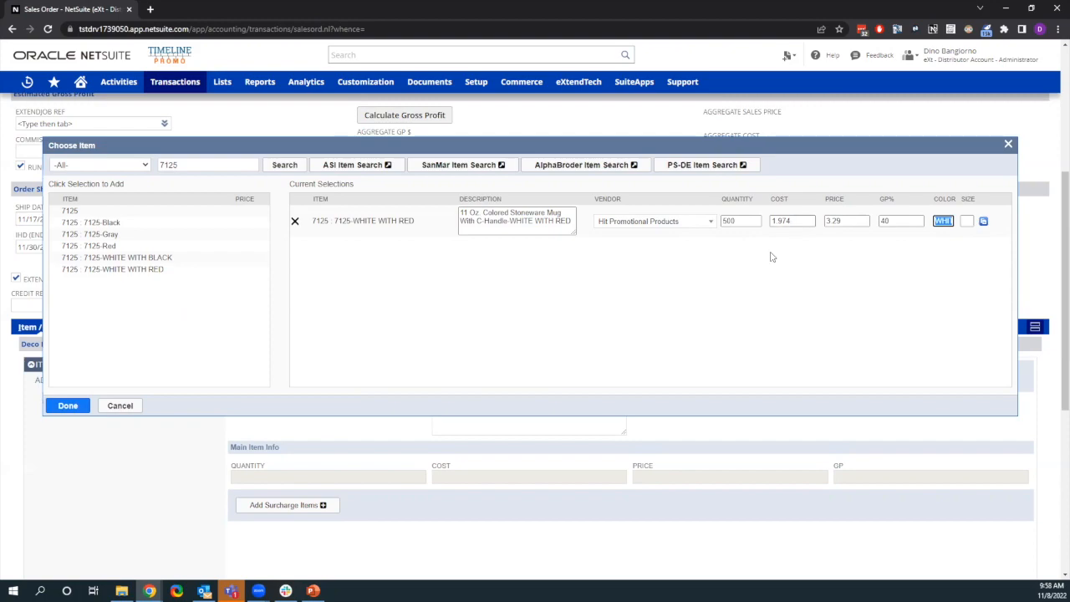
{"action": "left_click", "coordinate": [68, 405]}
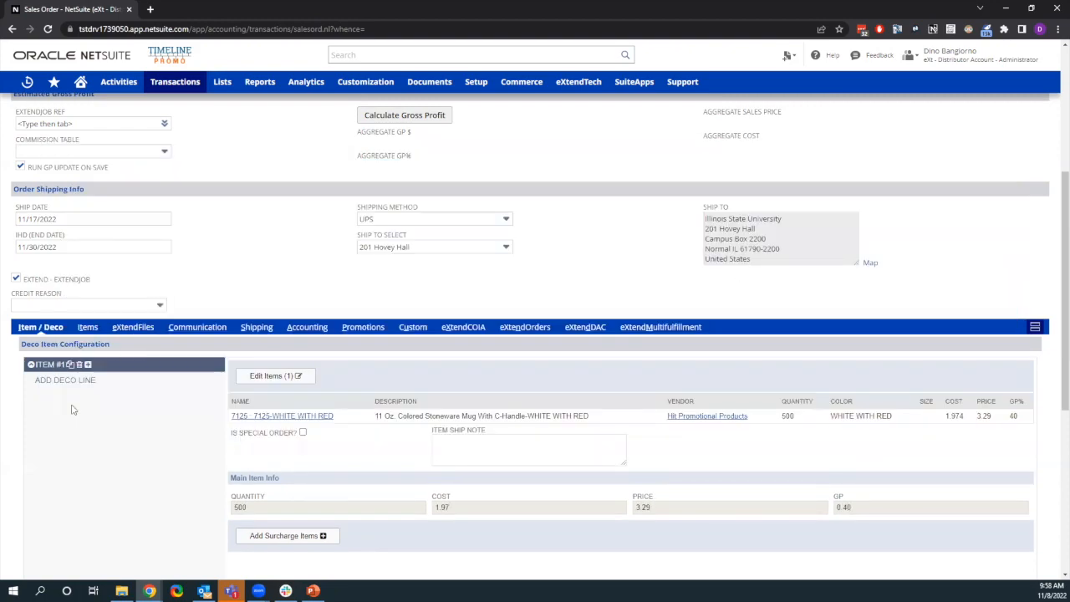
Step: Add a deco line under Item #1 and set its imprint configuration to Silkscreen
{"action": "scroll", "coordinate": [290, 454], "scroll_direction": "down", "scroll_amount": 2}
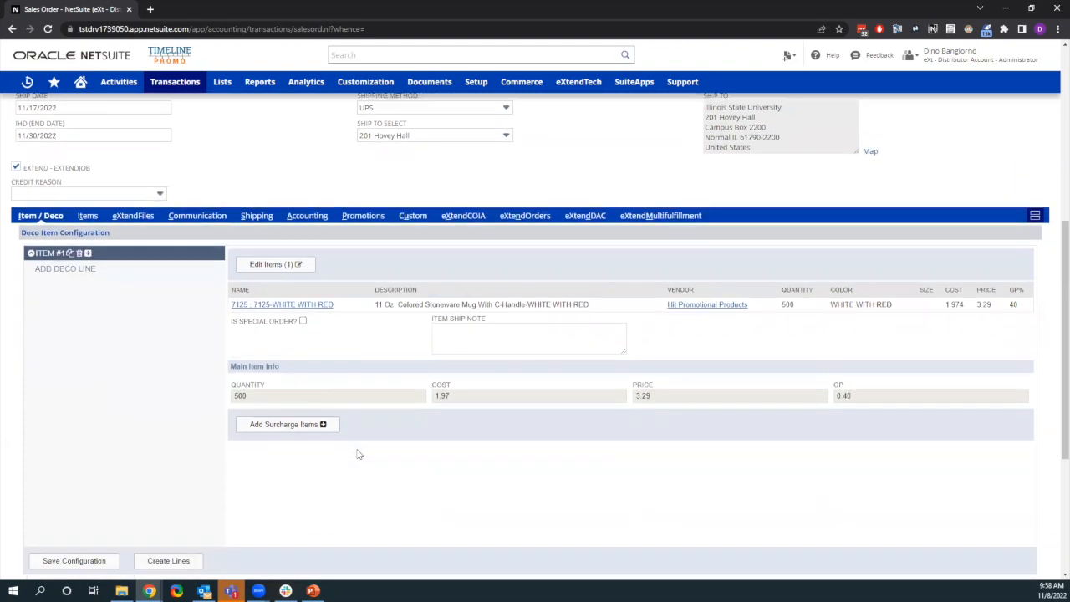
{"action": "left_click", "coordinate": [286, 426]}
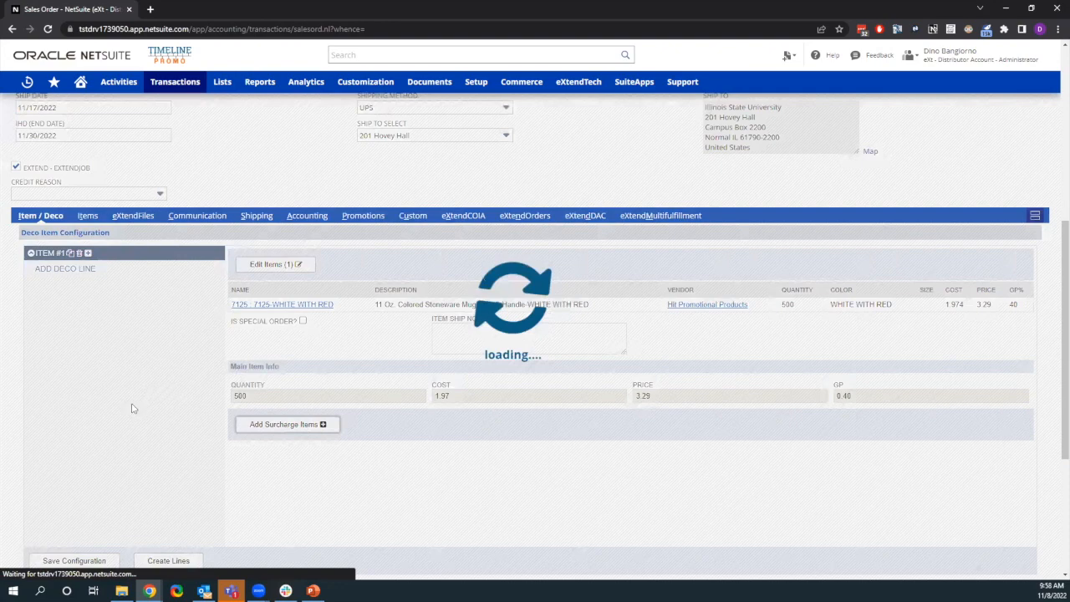
{"action": "left_click", "coordinate": [88, 270]}
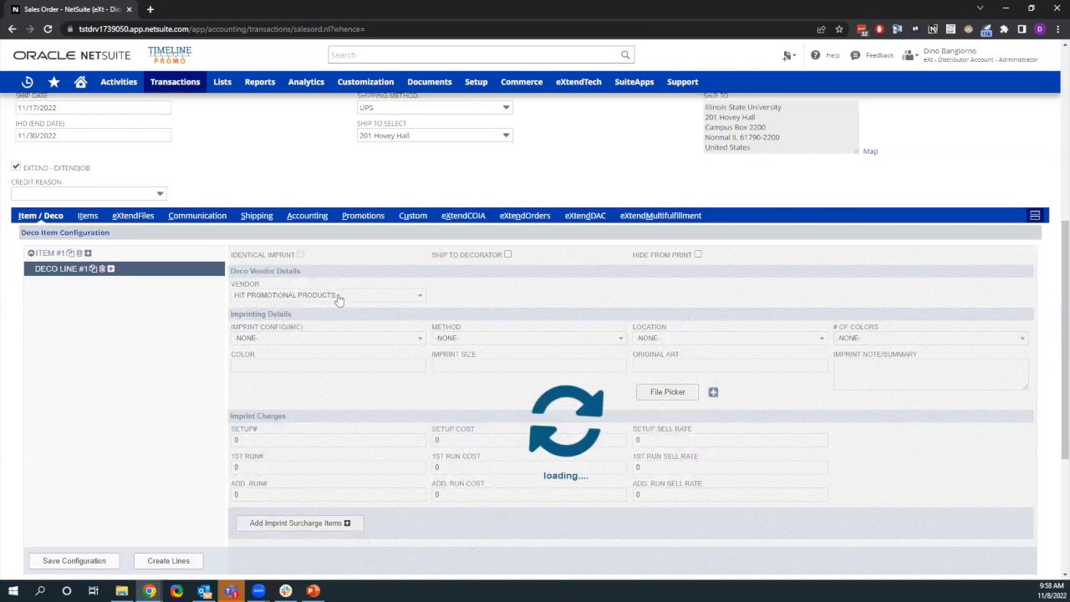
{"action": "left_click", "coordinate": [390, 338]}
{"action": "scroll", "coordinate": [360, 382], "scroll_direction": "down", "scroll_amount": 5}
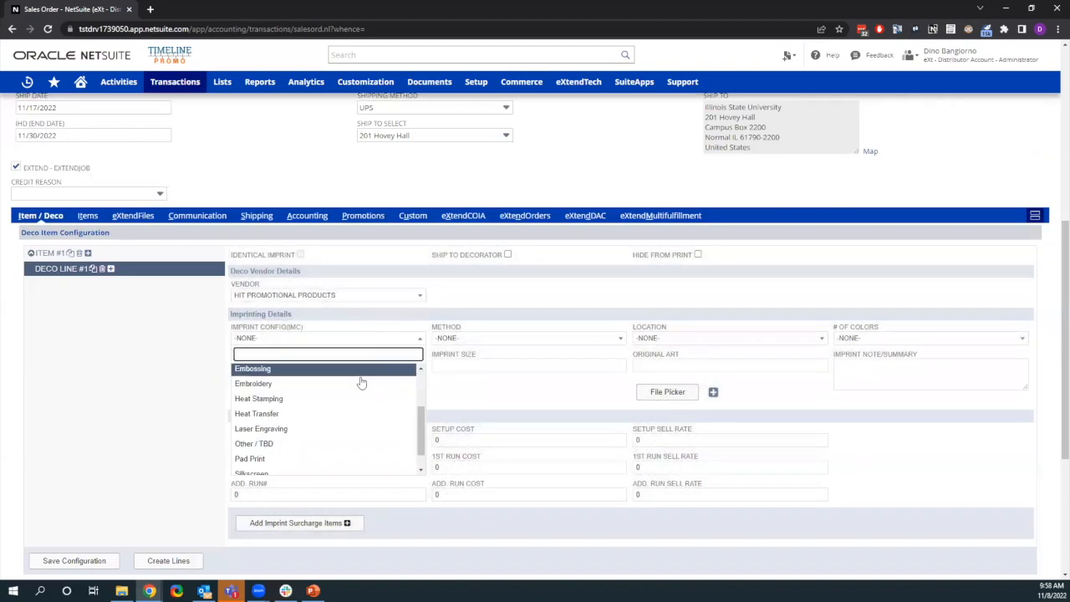
{"action": "left_click", "coordinate": [321, 396]}
{"action": "scroll", "coordinate": [322, 407], "scroll_direction": "up", "scroll_amount": 1}
Step: Set the deco line's imprint location to Side 1
{"action": "left_click", "coordinate": [657, 342]}
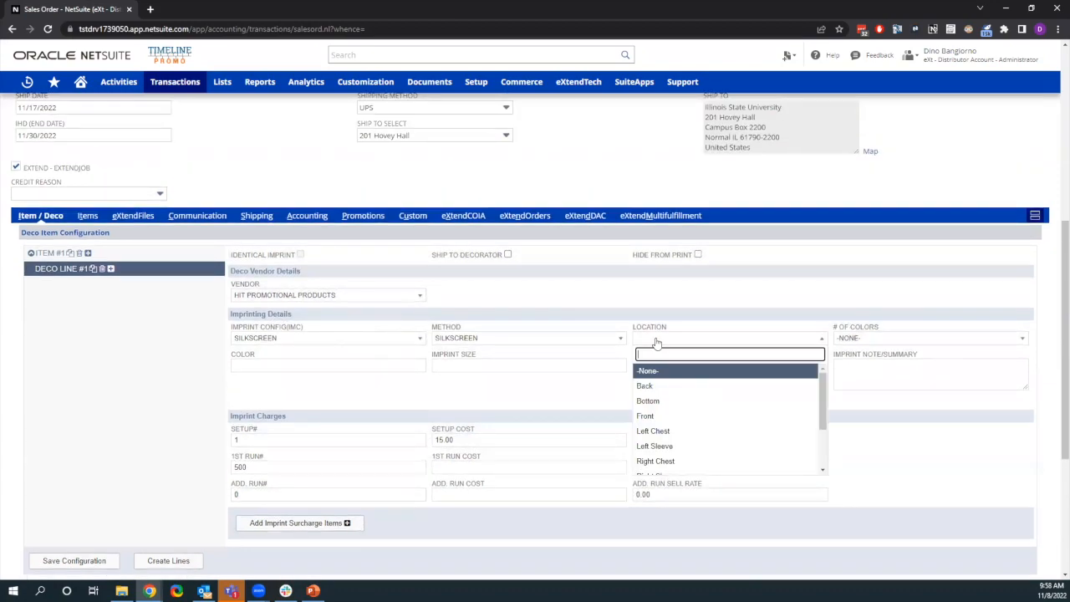
{"action": "scroll", "coordinate": [687, 377], "scroll_direction": "down", "scroll_amount": 2}
{"action": "left_click", "coordinate": [669, 410]}
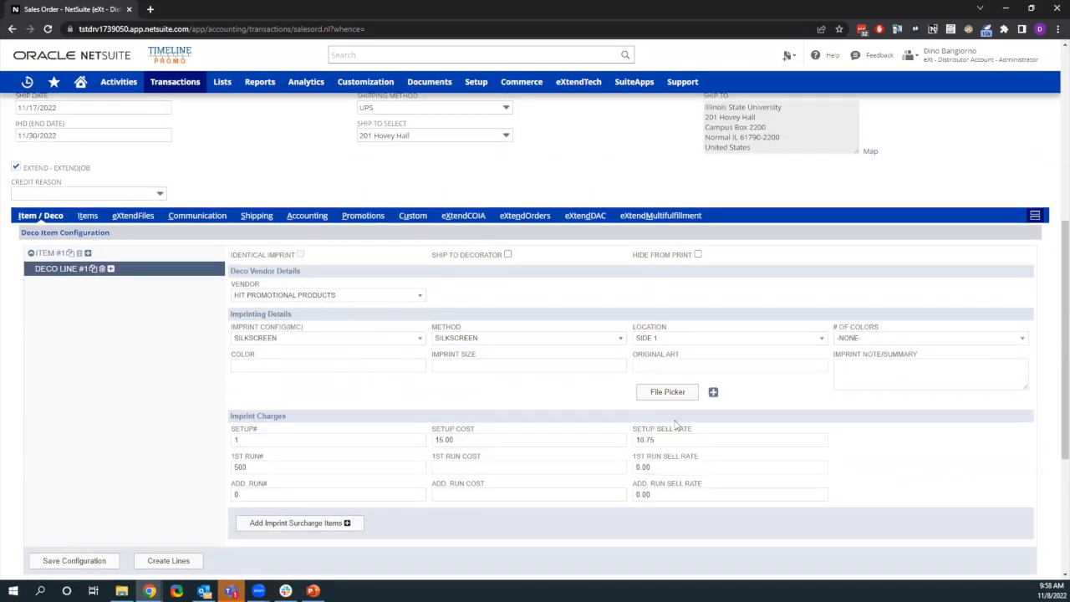
Step: Examine the available imprint method, location and configuration options, and the setup and run charges of the deco line
{"action": "left_click", "coordinate": [599, 341]}
{"action": "scroll", "coordinate": [585, 383], "scroll_direction": "down", "scroll_amount": 3}
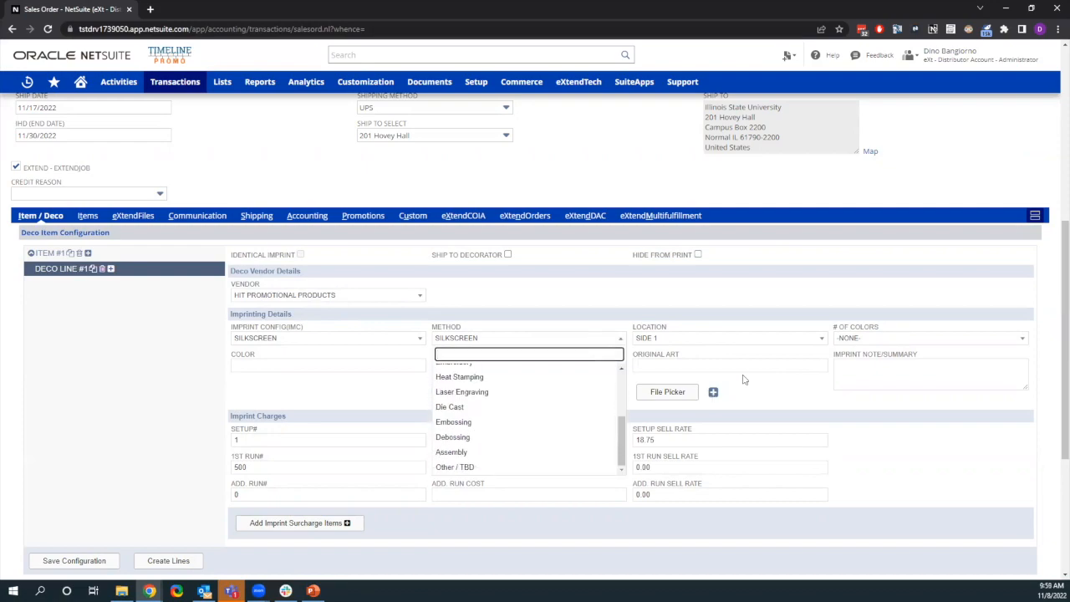
{"action": "left_click", "coordinate": [760, 348]}
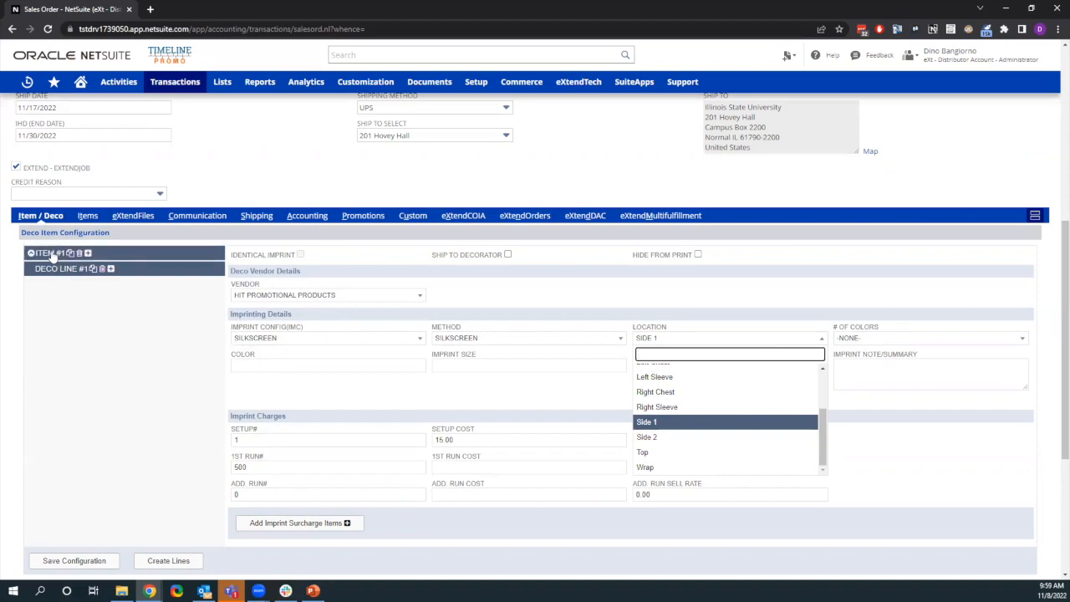
{"action": "left_click", "coordinate": [381, 339]}
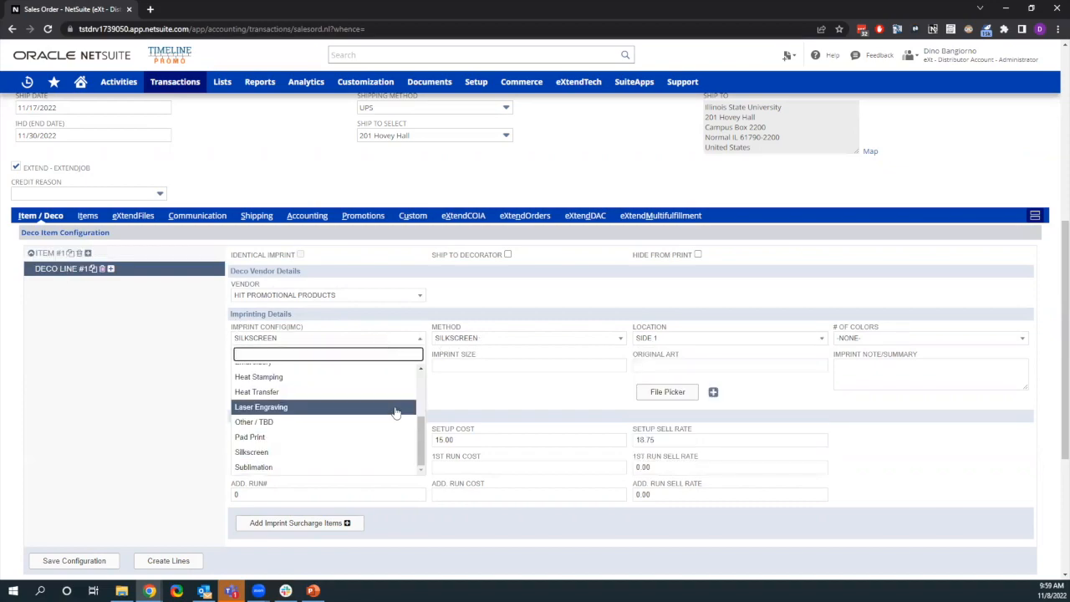
{"action": "left_click", "coordinate": [706, 340]}
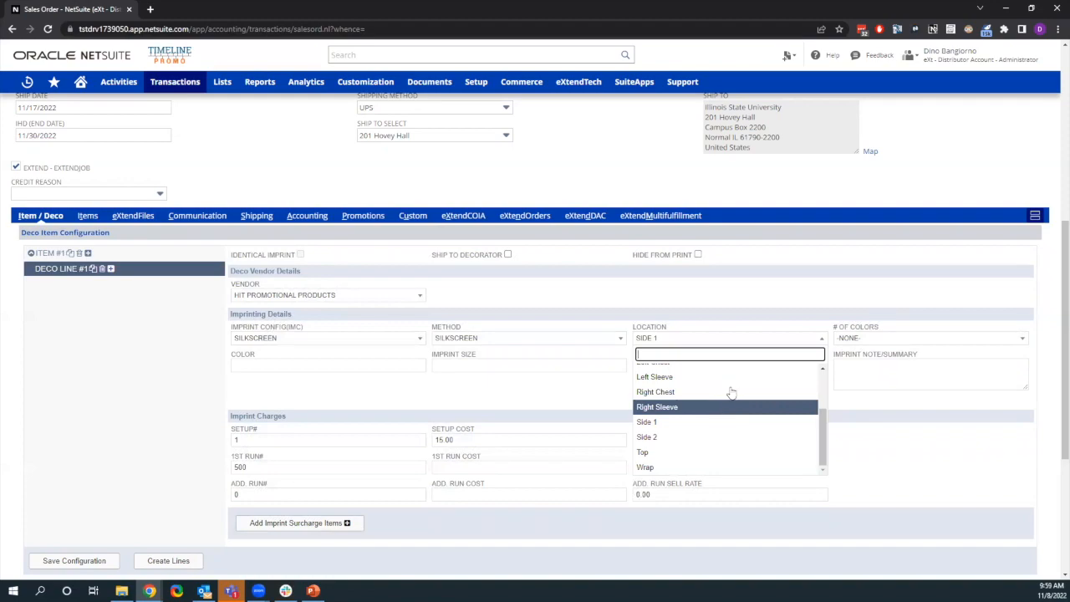
{"action": "left_click", "coordinate": [857, 415]}
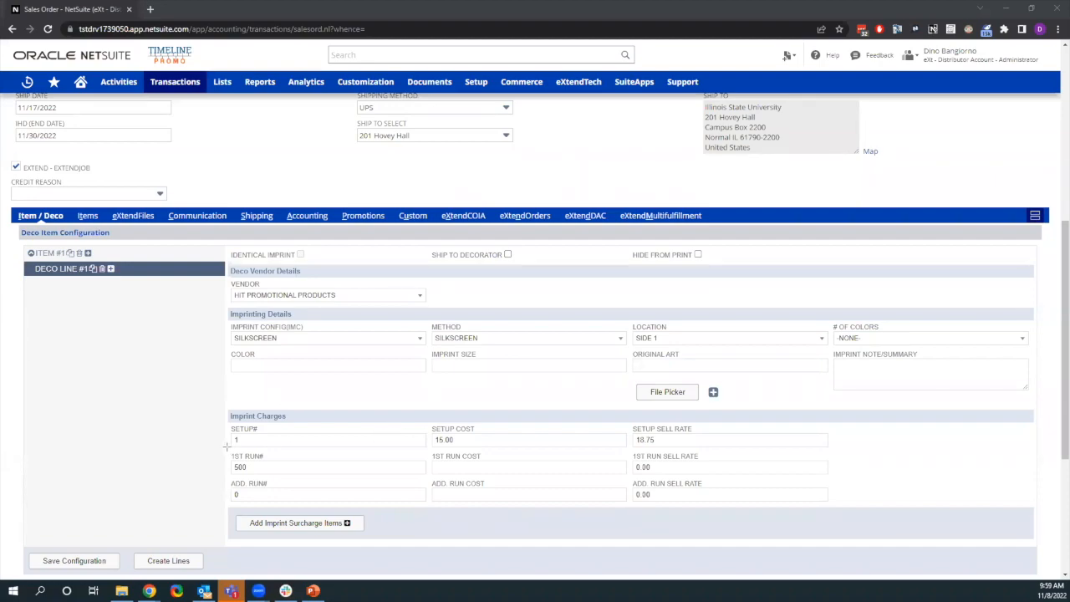
{"action": "mouse_move", "coordinate": [224, 423]}
{"action": "left_mouse_down"}
{"action": "mouse_move", "coordinate": [435, 493]}
{"action": "mouse_move", "coordinate": [494, 488]}
{"action": "mouse_move", "coordinate": [430, 480]}
{"action": "left_mouse_up"}
{"action": "left_click_drag", "start_coordinate": [432, 421], "coordinate": [734, 477]}
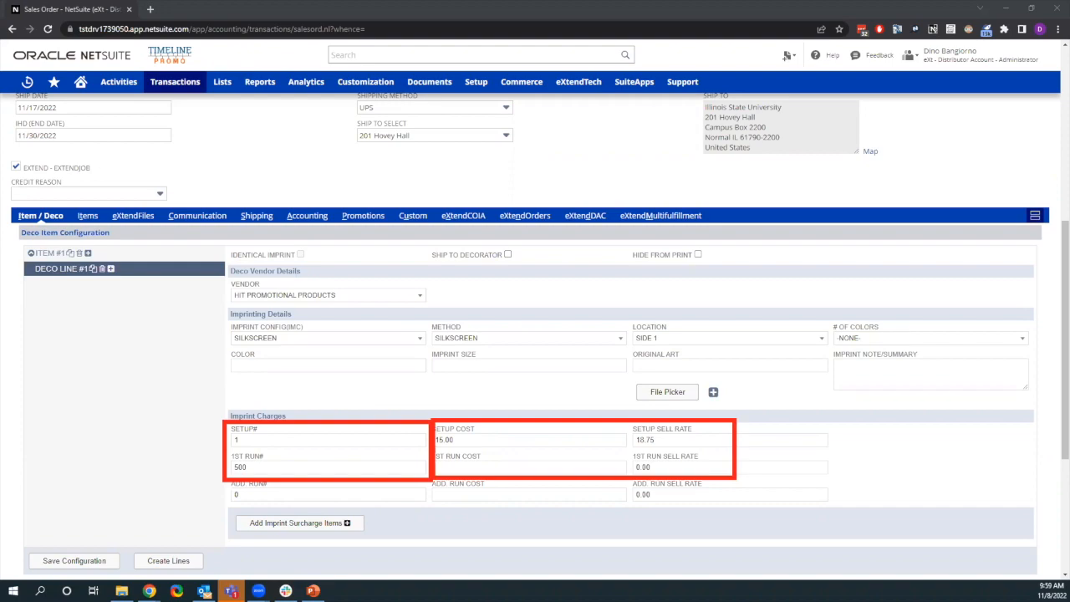
{"action": "key", "text": "Escape"}
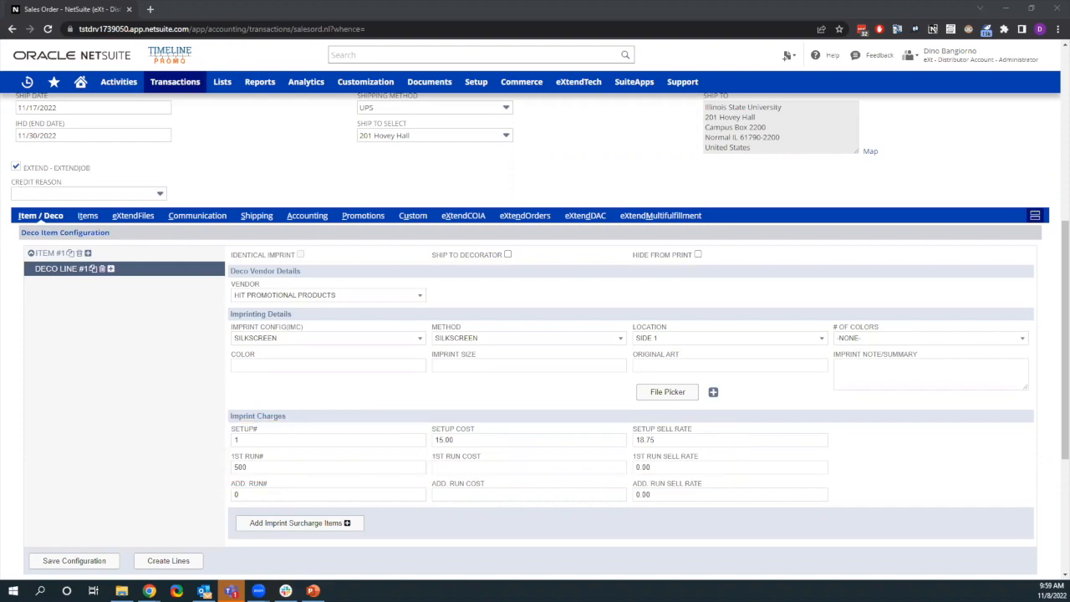
Step: Set the deco line's number of colors to 2 and enter "red / black" as the imprint color
{"action": "left_click", "coordinate": [881, 341]}
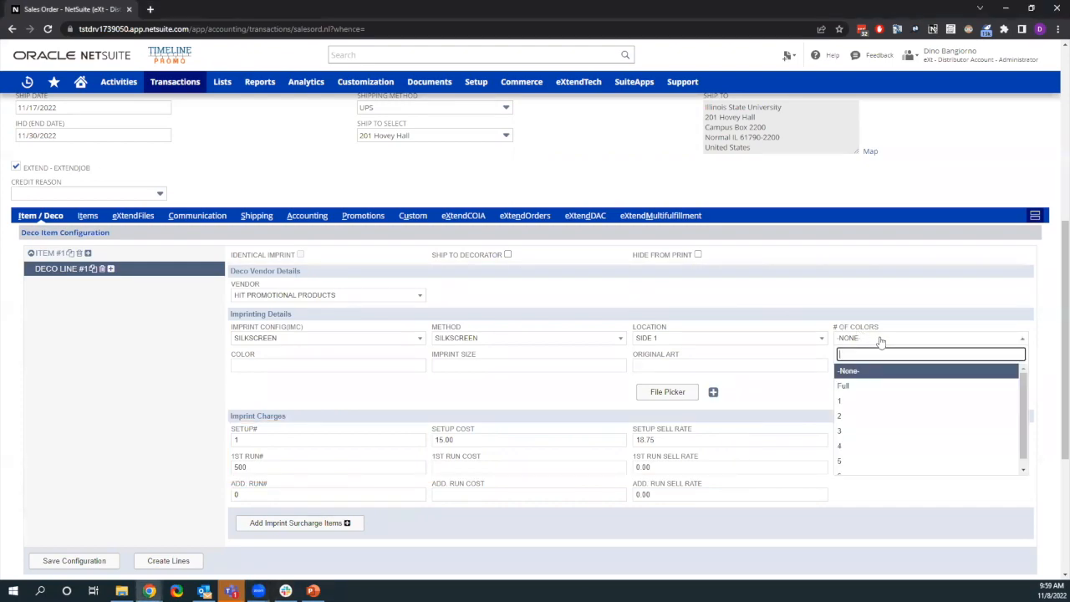
{"action": "left_click", "coordinate": [865, 416]}
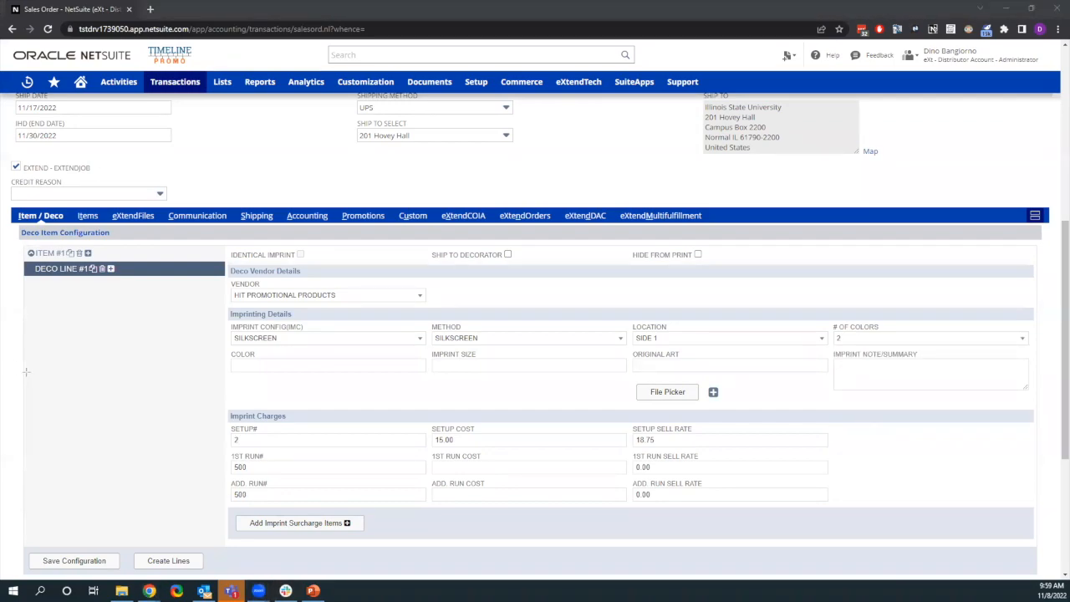
{"action": "mouse_move", "coordinate": [226, 417]}
{"action": "left_mouse_down"}
{"action": "mouse_move", "coordinate": [228, 448]}
{"action": "mouse_move", "coordinate": [260, 491]}
{"action": "mouse_move", "coordinate": [293, 504]}
{"action": "mouse_move", "coordinate": [489, 510]}
{"action": "mouse_move", "coordinate": [376, 508]}
{"action": "mouse_move", "coordinate": [409, 509]}
{"action": "left_mouse_up"}
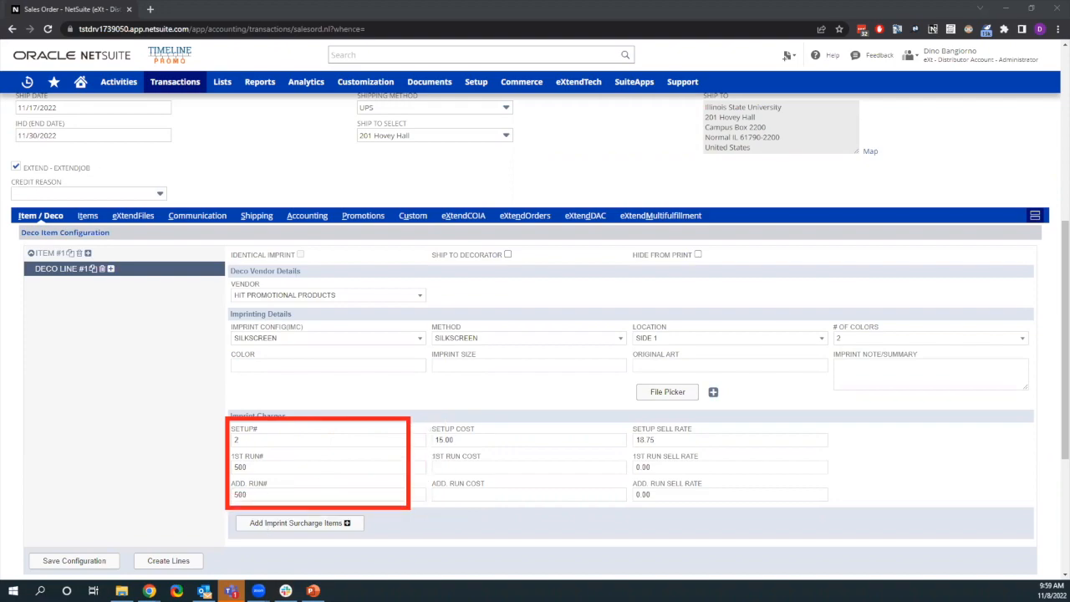
{"action": "key", "text": "Escape"}
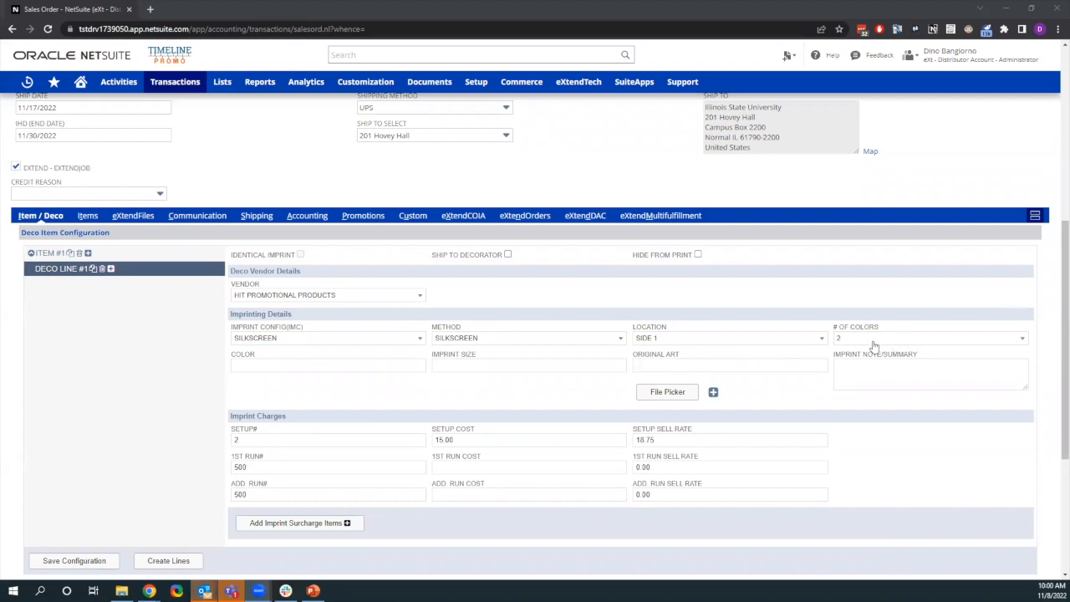
{"action": "left_click", "coordinate": [384, 365]}
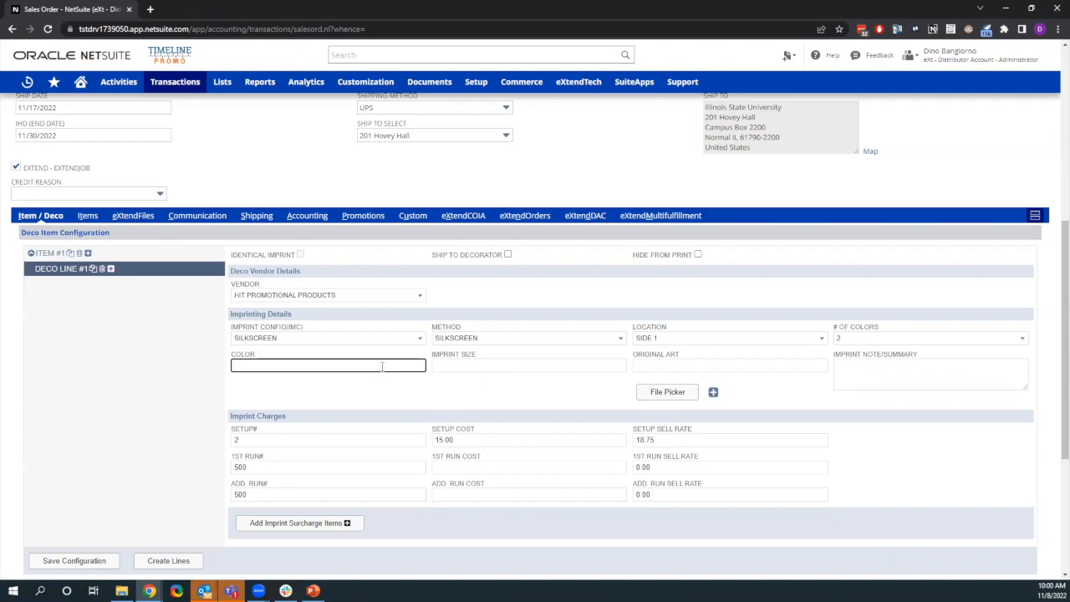
{"action": "type", "text": "red / black"}
{"action": "key", "text": "Tab"}
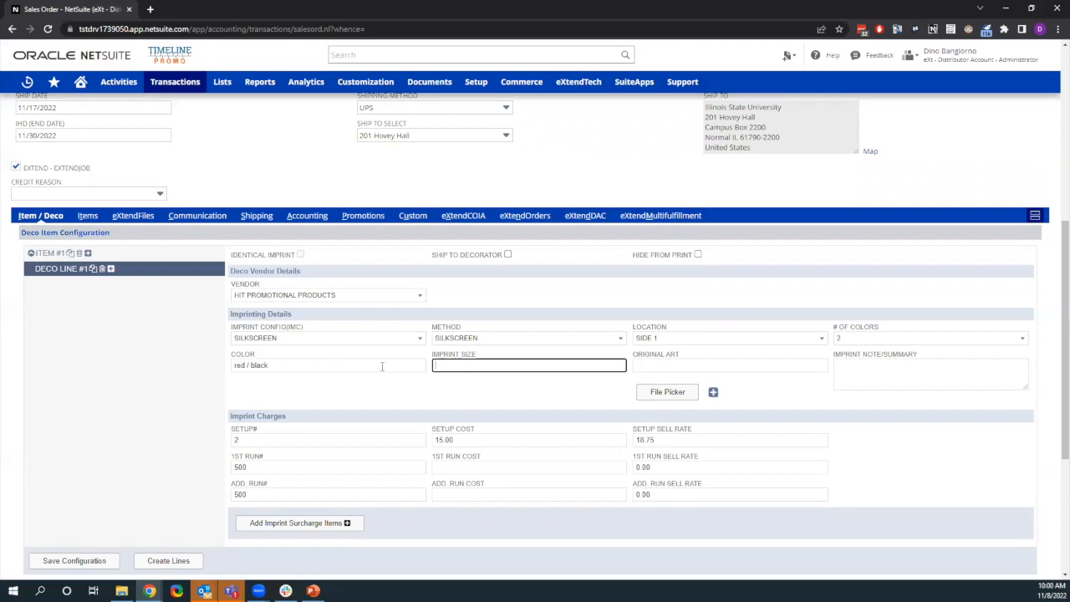
Step: Enter MAX as the imprint size of the deco line
{"action": "type", "text": "3"}
{"action": "key", "text": "BackSpace"}
{"action": "key", "text": "BackSpace"}
{"action": "key", "text": "BackSpace"}
{"action": "key", "text": "BackSpace"}
{"action": "key", "text": "BackSpace"}
{"action": "key", "text": "BackSpace"}
{"action": "key", "text": "BackSpace"}
{"action": "key", "text": "BackSpace"}
{"action": "key", "text": "BackSpace"}
{"action": "type", "text": "A"}
{"action": "key", "text": "BackSpace"}
{"action": "type", "text": "MAX"}
{"action": "key", "text": "Tab"}
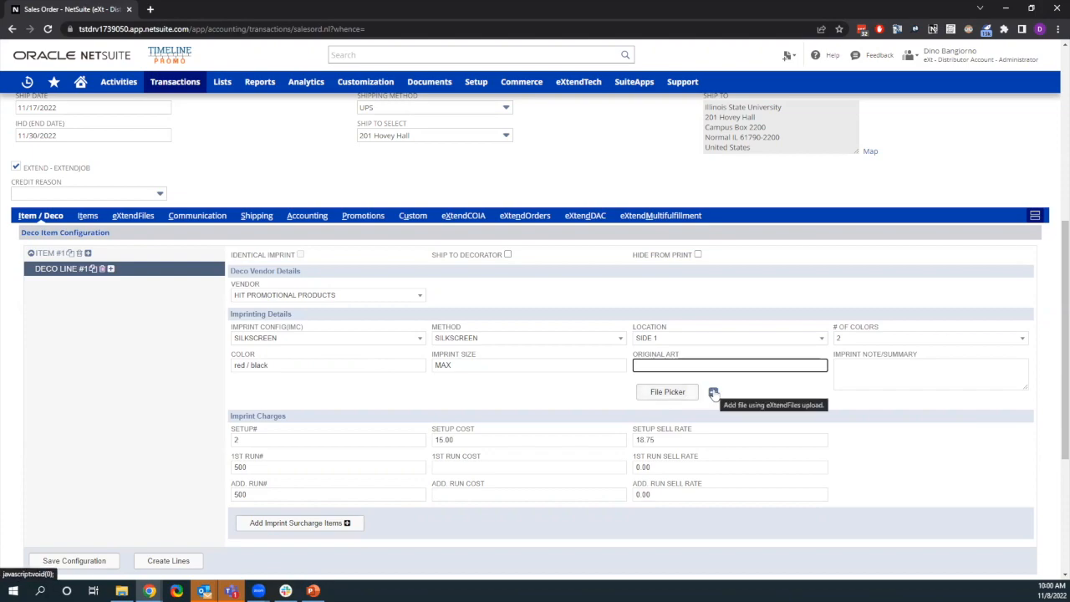
Step: Search the stored files for "illinois" and attach Illinois_State_Redbirds_Wordmark.png from 8/23/2022 as the deco line's original art
{"action": "left_click", "coordinate": [667, 391]}
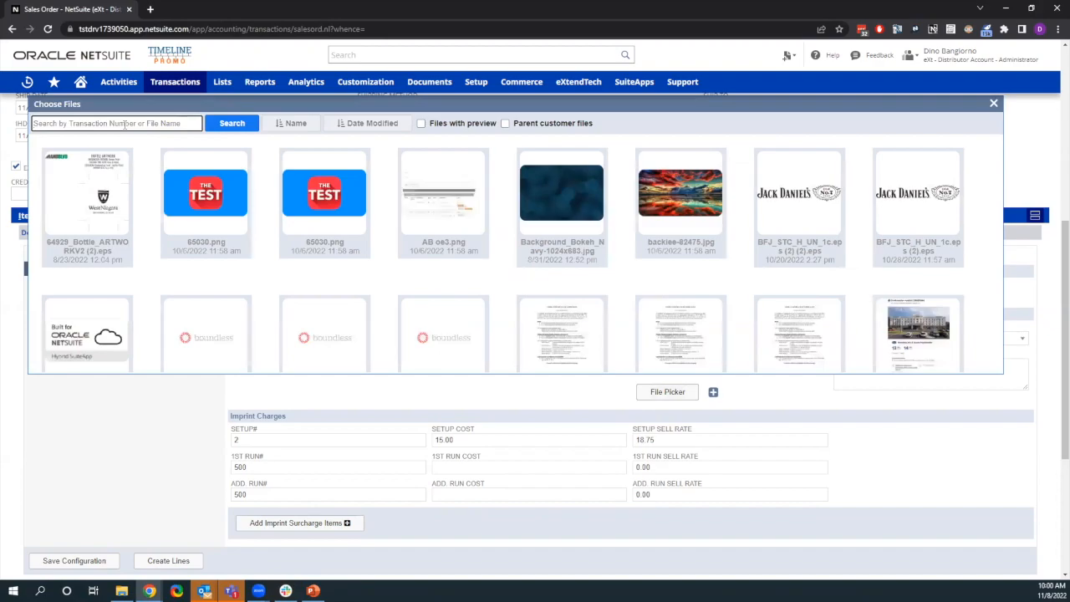
{"action": "type", "text": "ja"}
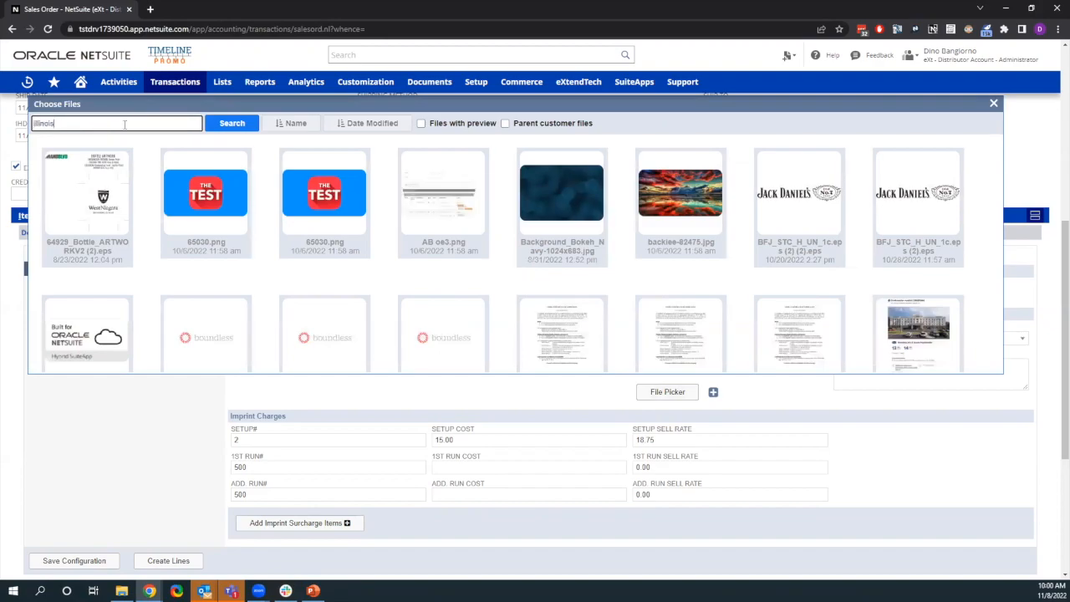
{"action": "left_click", "coordinate": [232, 124]}
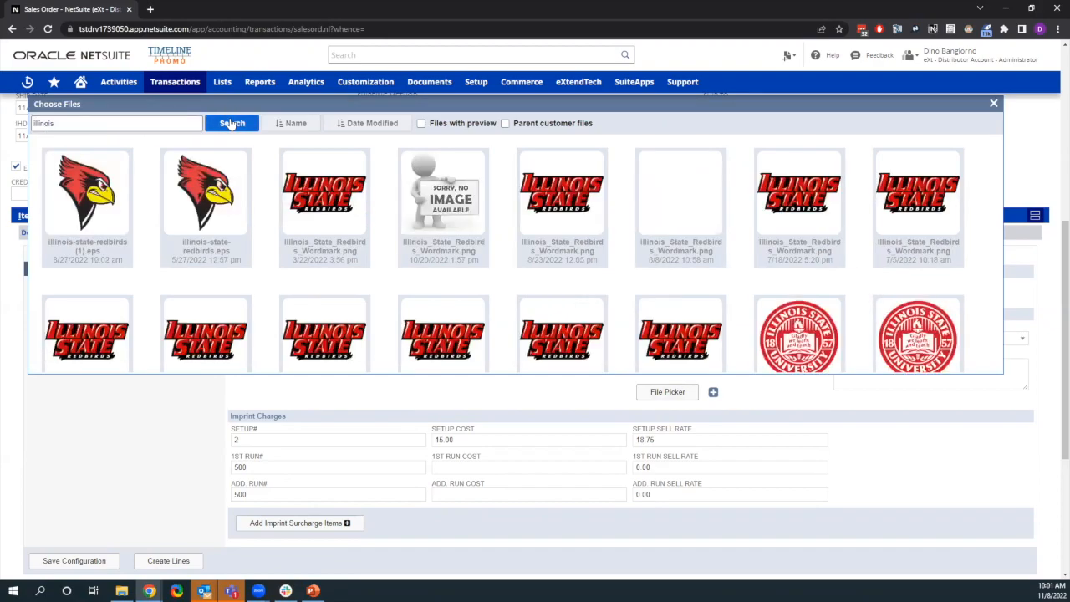
{"action": "left_click", "coordinate": [551, 238]}
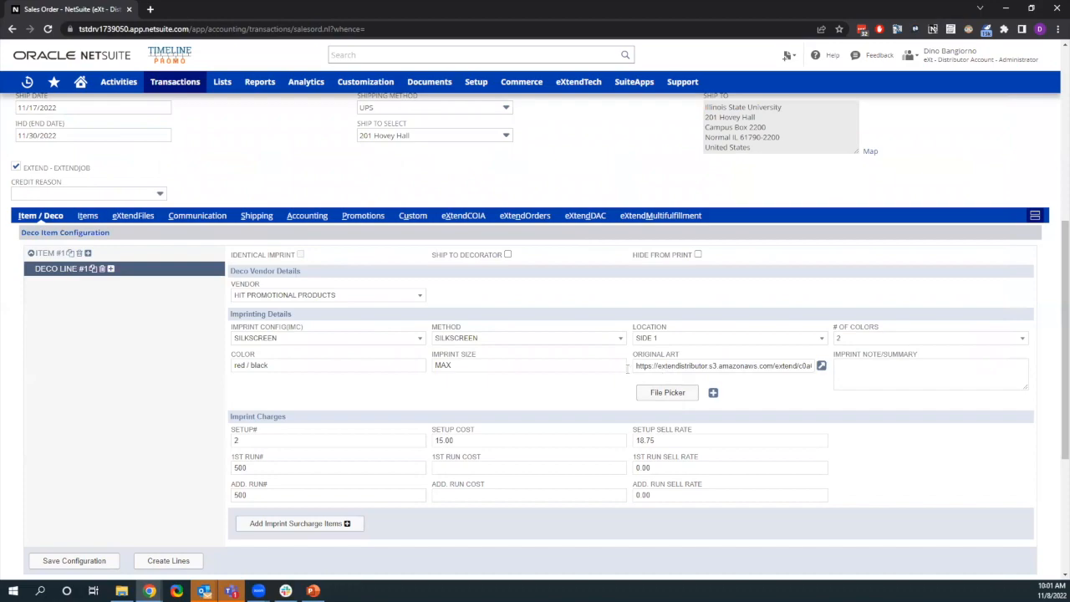
Step: Try to add the Proof item as an imprint surcharge on the deco line
{"action": "scroll", "coordinate": [94, 290], "scroll_direction": "down", "scroll_amount": 1}
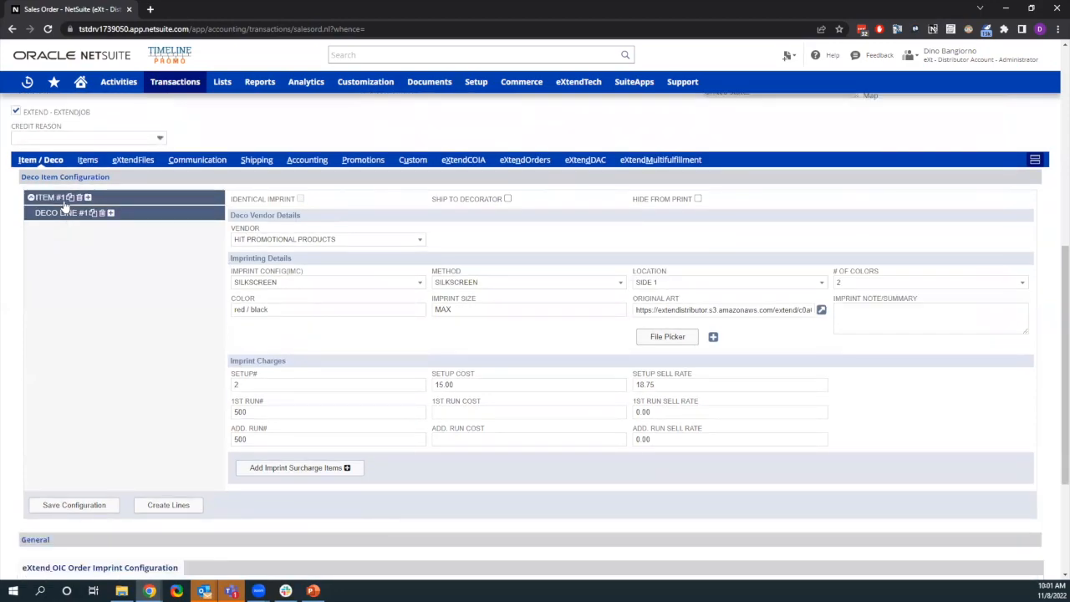
{"action": "left_click", "coordinate": [313, 469]}
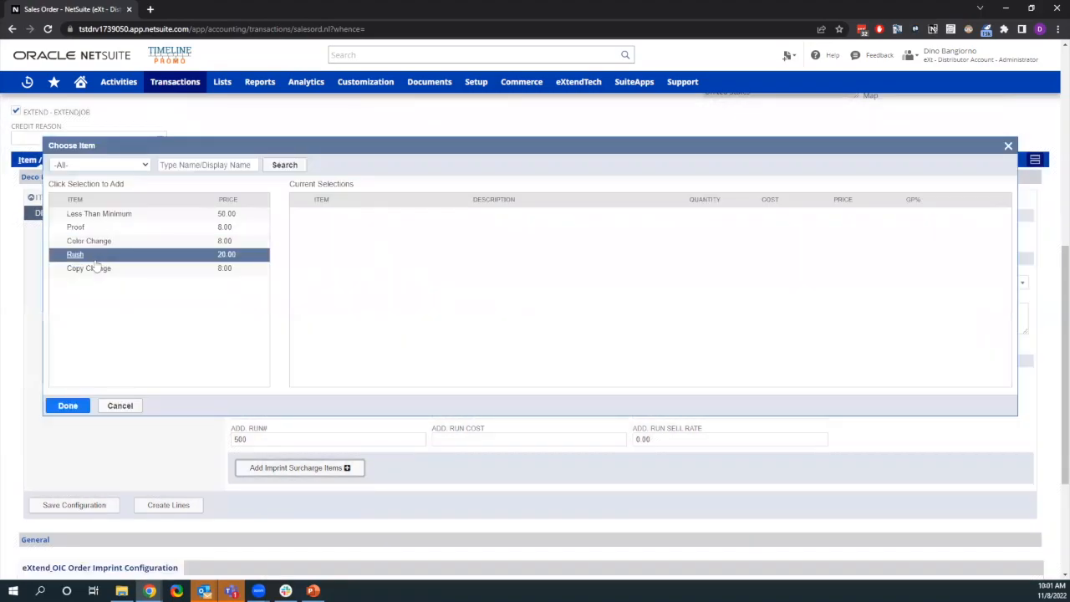
{"action": "left_click", "coordinate": [77, 227]}
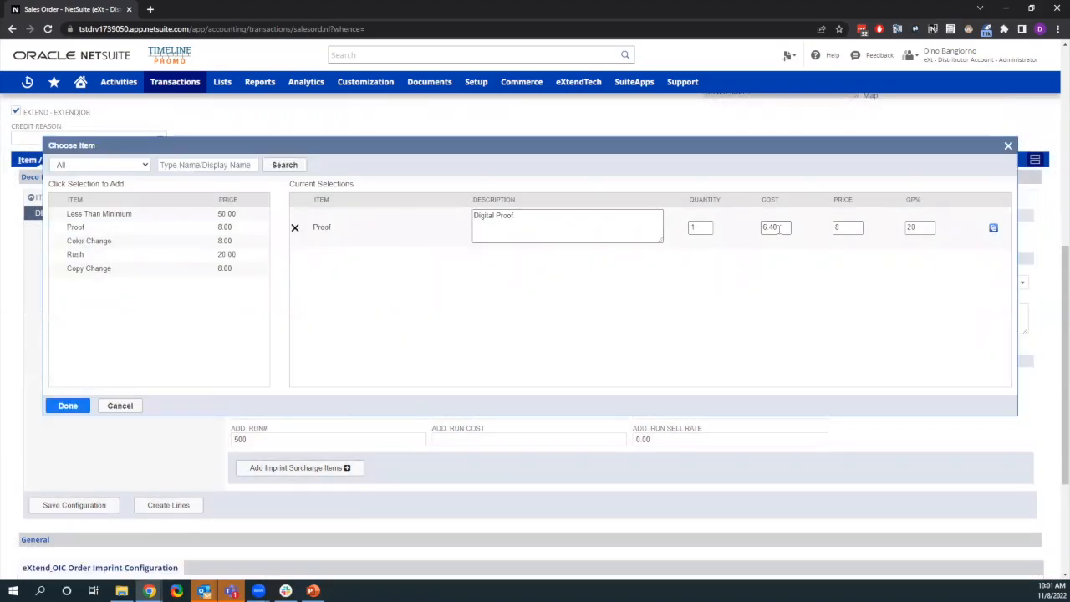
{"action": "left_click", "coordinate": [68, 405]}
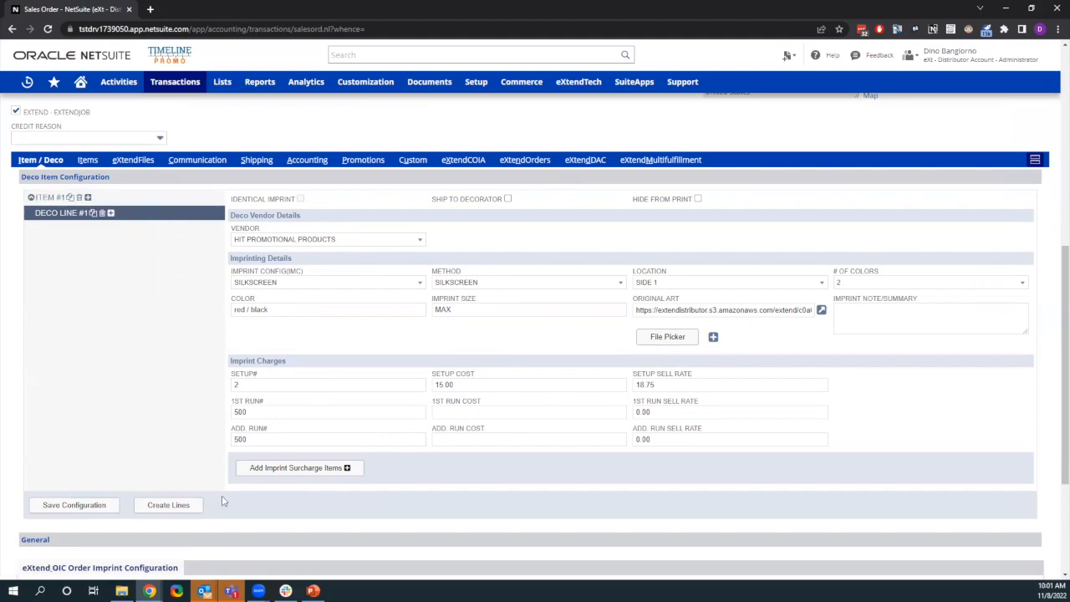
Step: Create the order lines from the item and deco configuration, check them, and save the sales order
{"action": "left_click", "coordinate": [183, 505]}
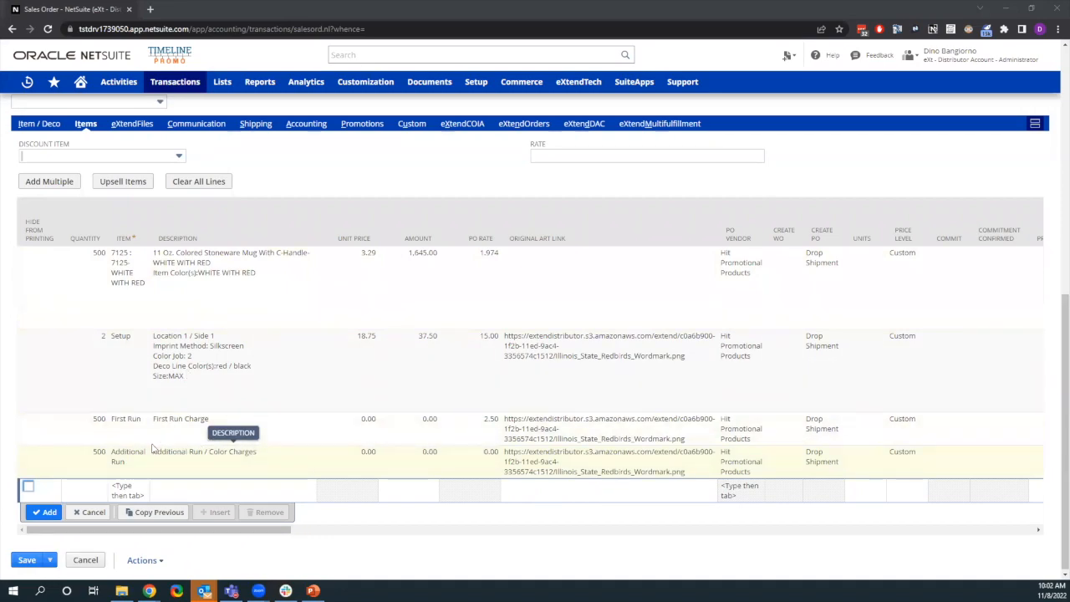
{"action": "scroll", "coordinate": [106, 426], "scroll_direction": "up", "scroll_amount": 2}
{"action": "scroll", "coordinate": [106, 375], "scroll_direction": "down", "scroll_amount": 2}
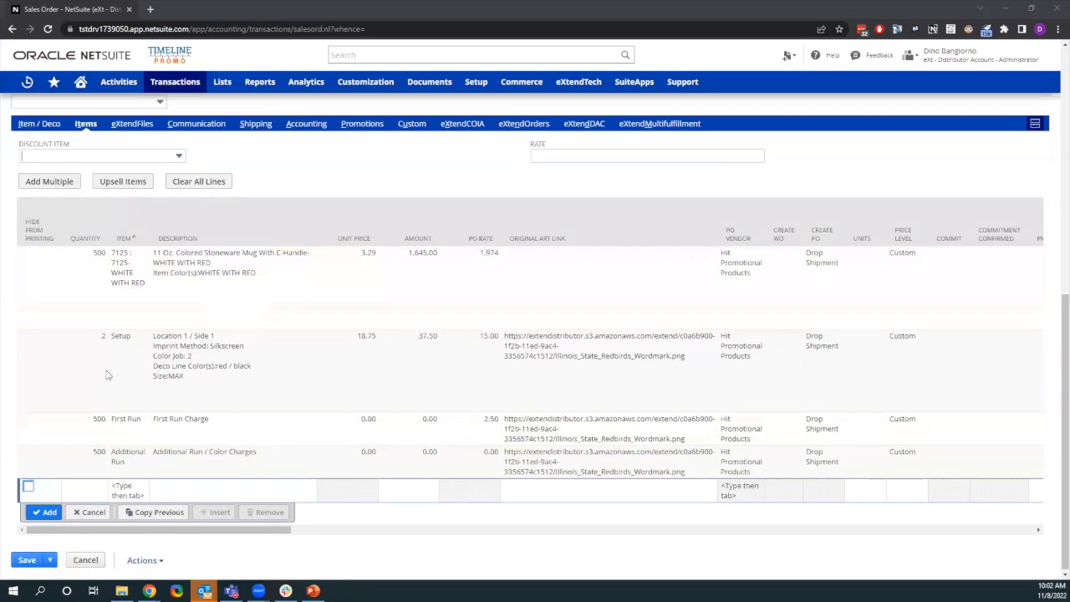
{"action": "left_click", "coordinate": [26, 560]}
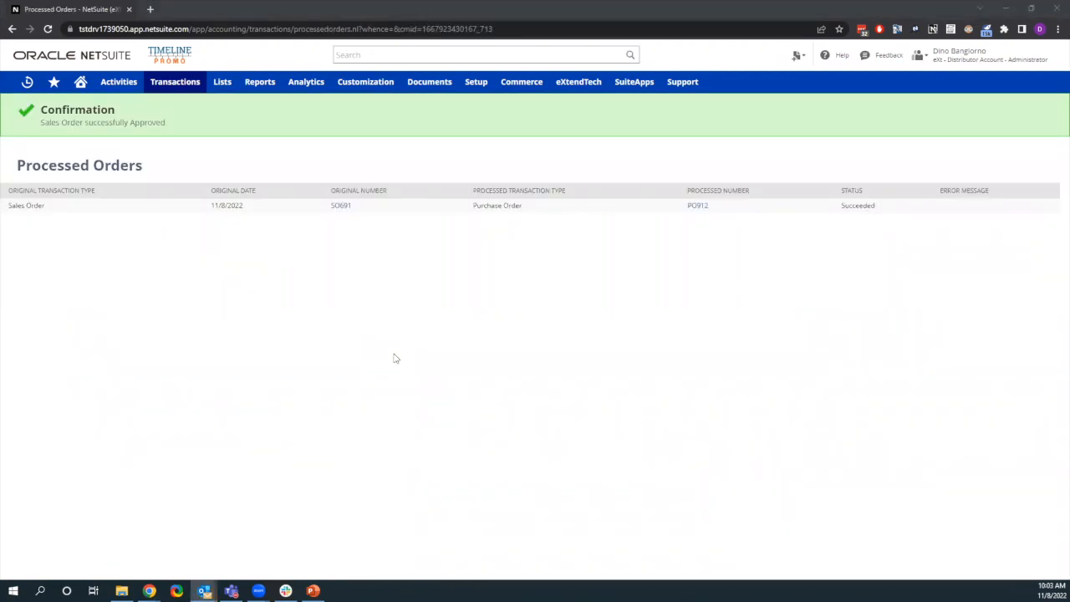
Step: Open the processed purchase order in a separate browser tab and generate its printable PDF
{"action": "right_click", "coordinate": [694, 212]}
{"action": "left_click", "coordinate": [710, 218]}
{"action": "left_click", "coordinate": [202, 10]}
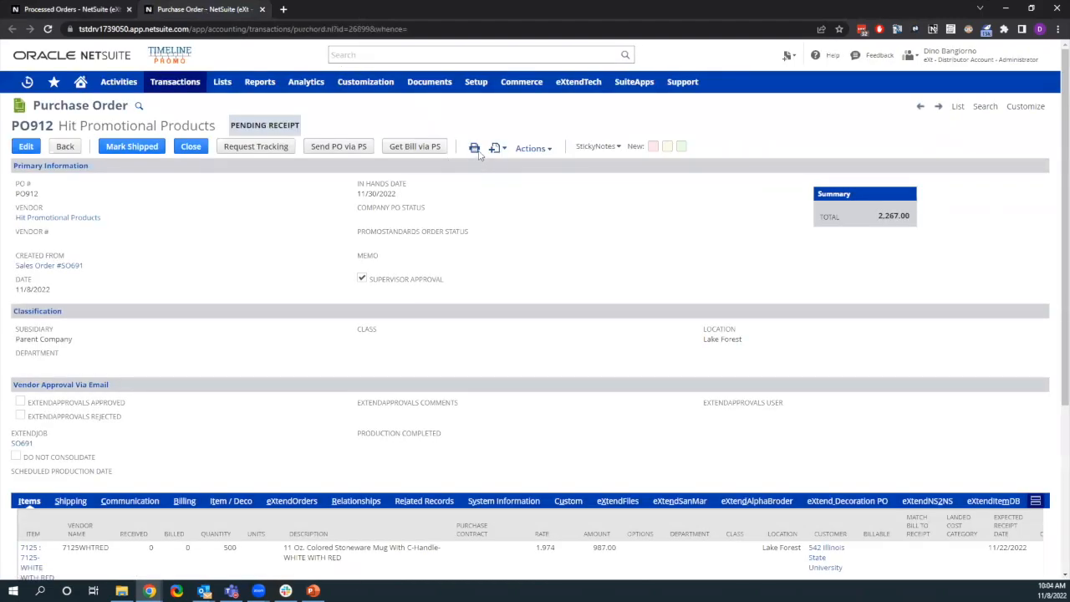
{"action": "mouse_move", "coordinate": [476, 150]}
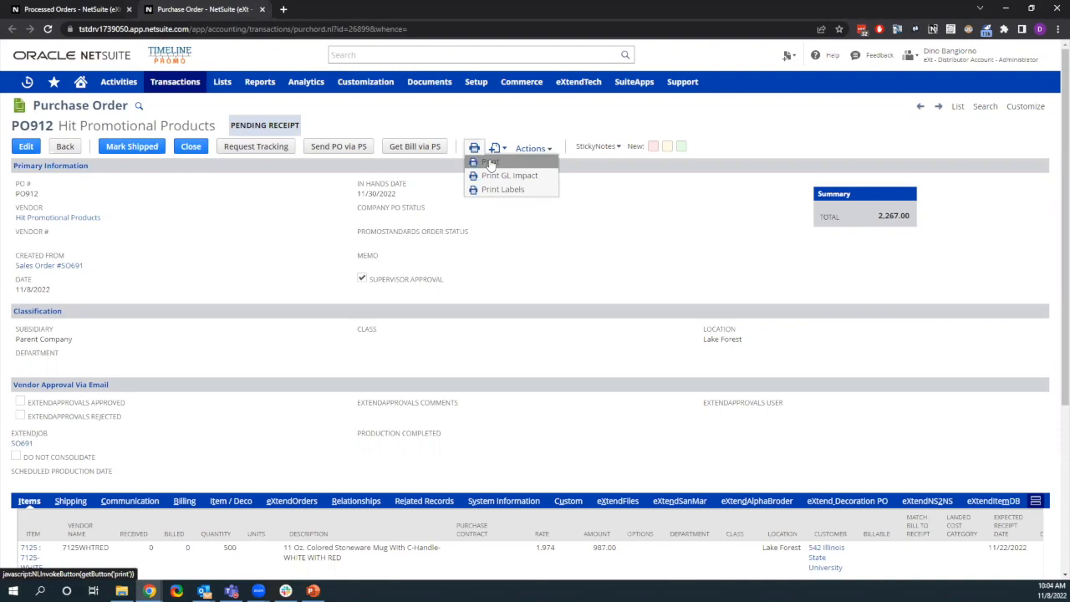
{"action": "left_click", "coordinate": [491, 162]}
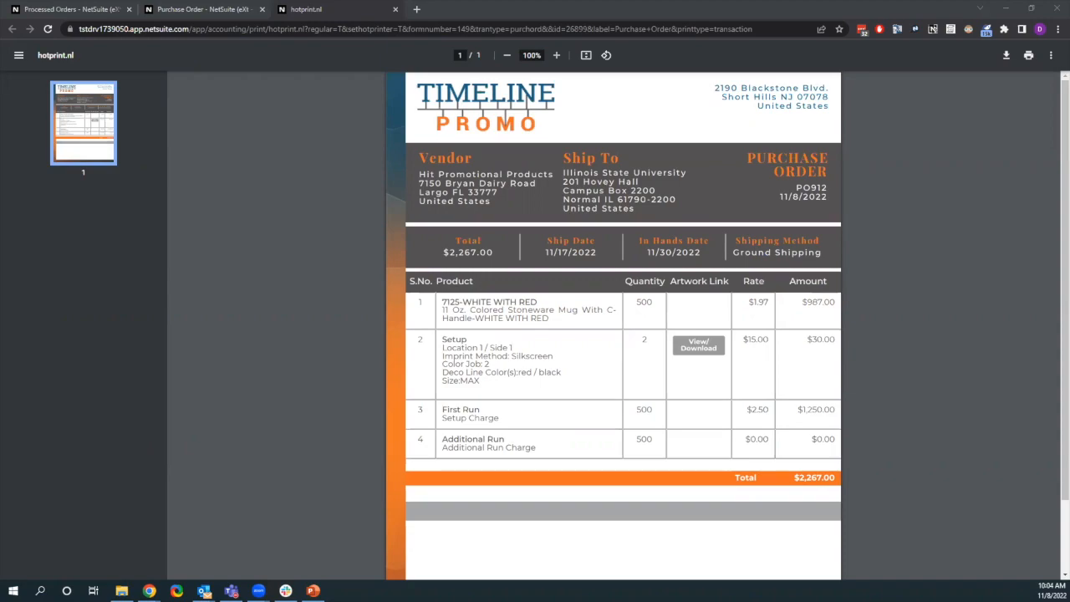
Step: Examine the Setup line's imprint details on the printed purchase order, view its linked artwork, and return to the document
{"action": "left_click_drag", "start_coordinate": [442, 338], "coordinate": [528, 359]}
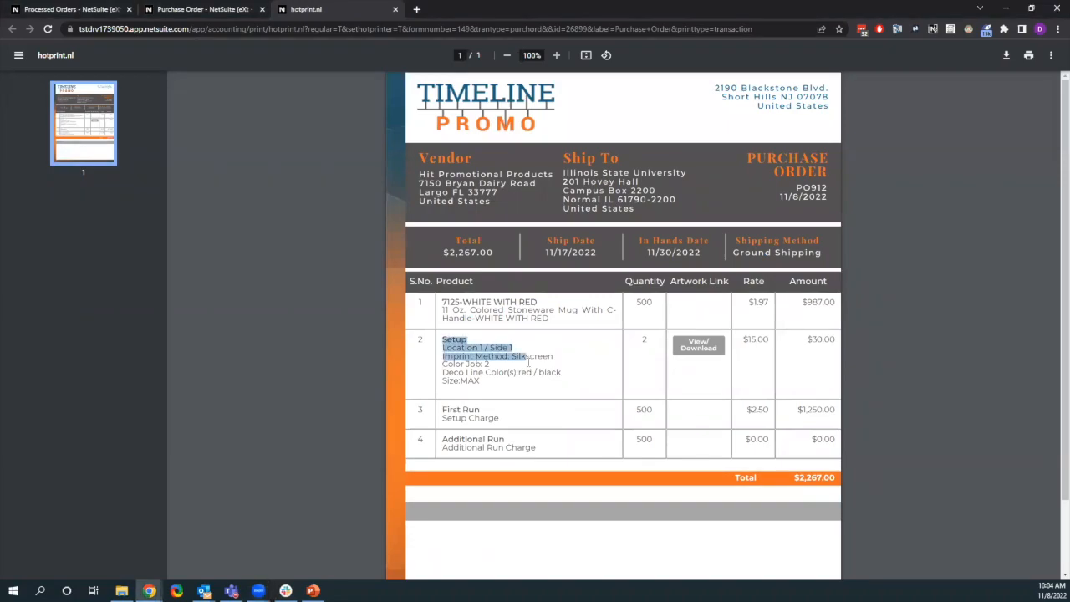
{"action": "left_click", "coordinate": [549, 364]}
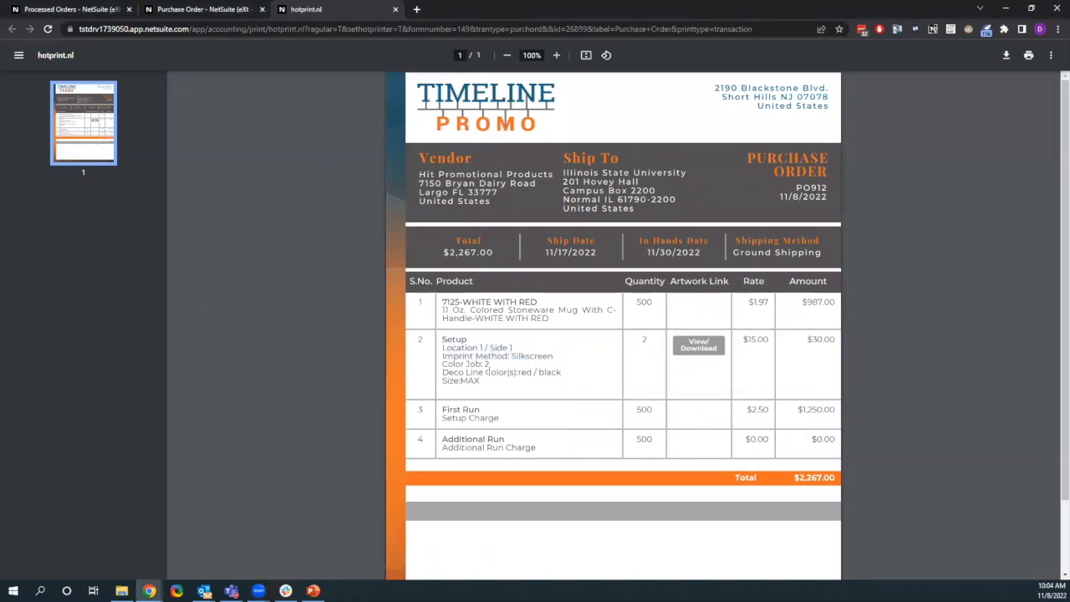
{"action": "left_click", "coordinate": [704, 351]}
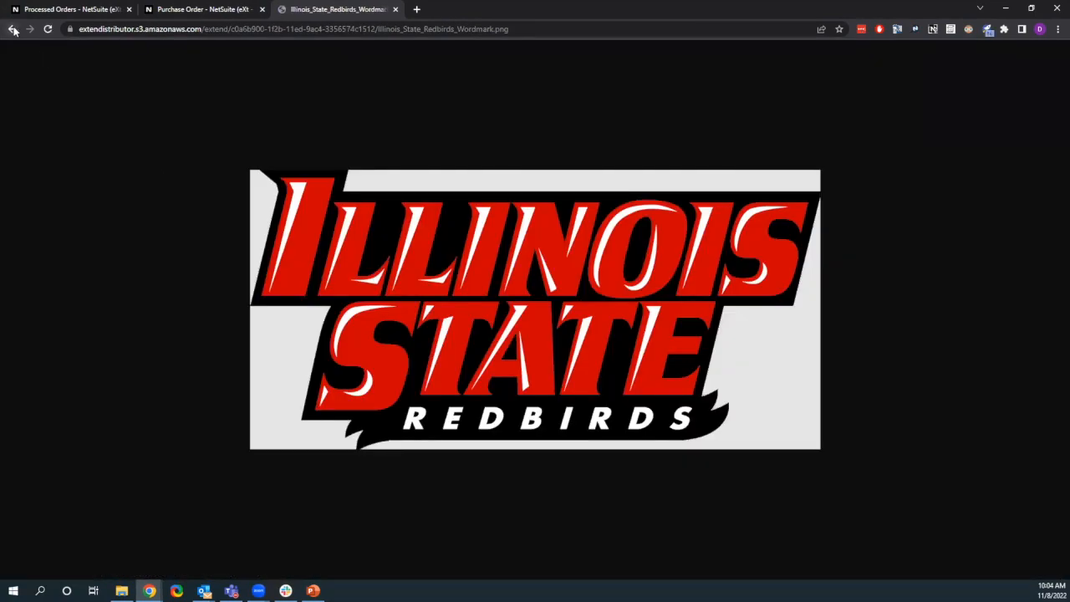
{"action": "left_click", "coordinate": [11, 29]}
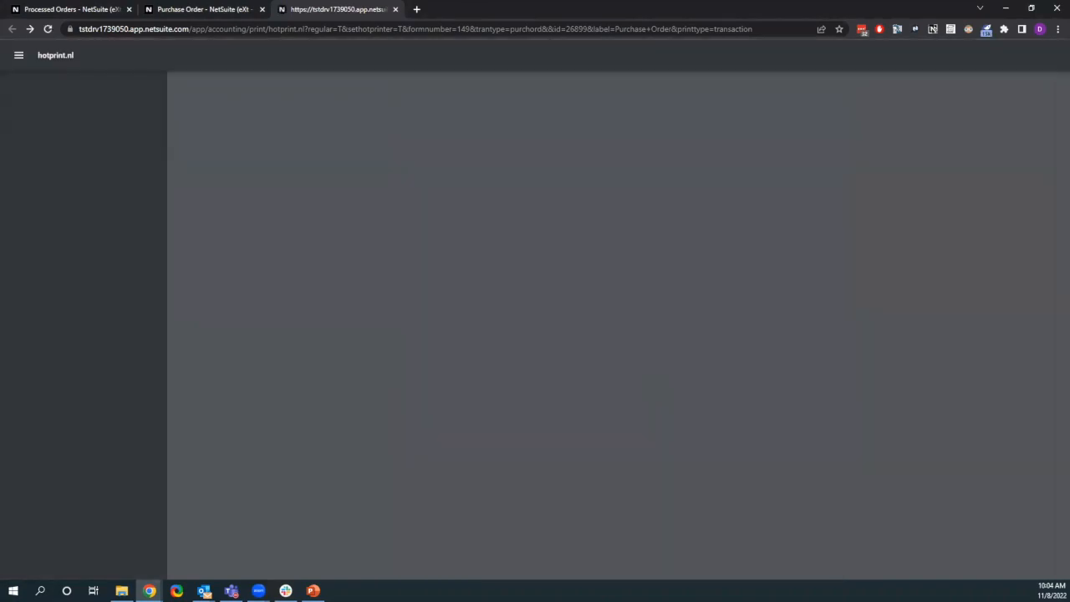